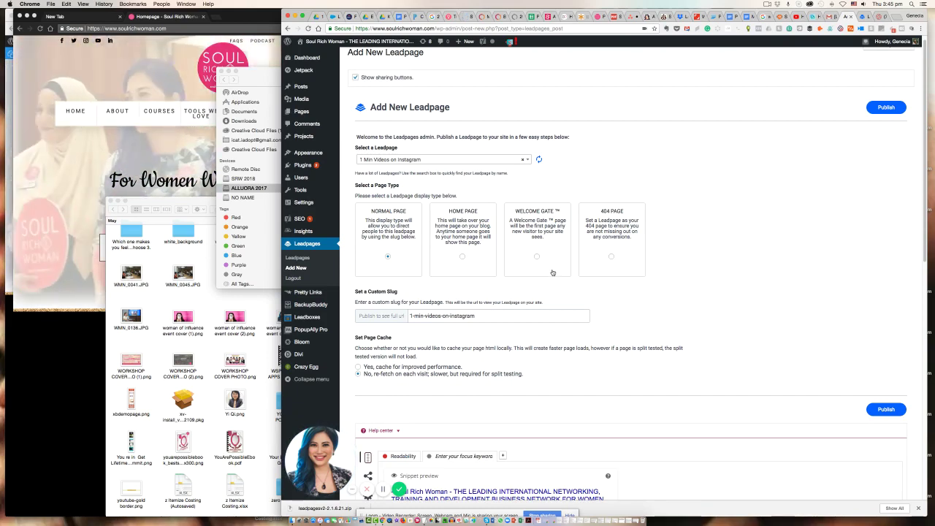
{"action": "scroll", "coordinate": [553, 273], "scroll_direction": "down", "scroll_amount": 5}
{"action": "scroll", "coordinate": [553, 273], "scroll_direction": "down", "scroll_amount": 3}
{"action": "scroll", "coordinate": [553, 273], "scroll_direction": "up", "scroll_amount": 8}
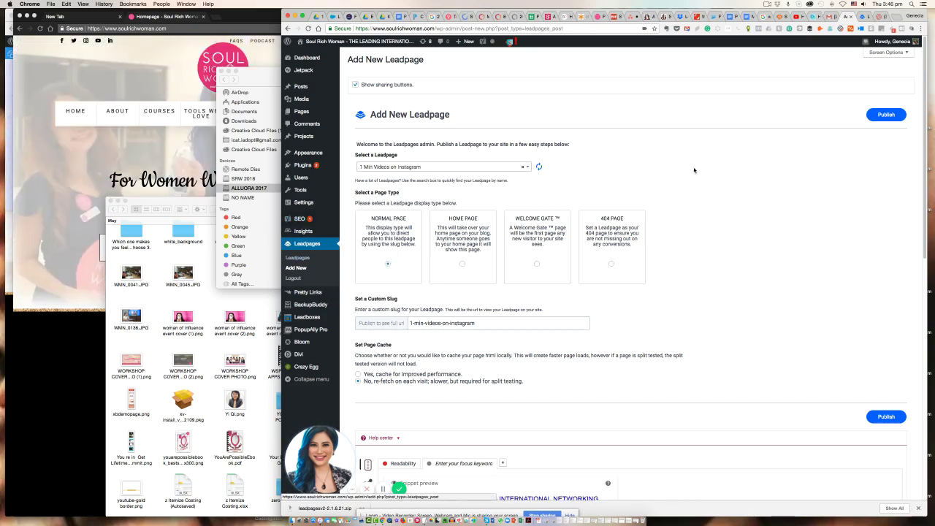
- Bring up the Finder search for "leadpages" to look at the preconfigured Leadpages zip on ALLUORA 2017, and return to the WordPress page
{"action": "left_click", "coordinate": [263, 317]}
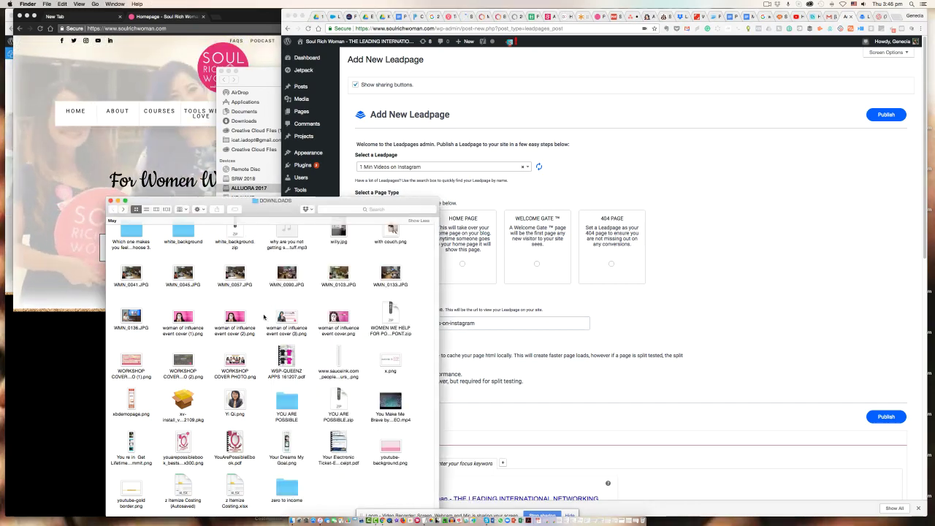
{"action": "scroll", "coordinate": [264, 316], "scroll_direction": "up", "scroll_amount": 10}
{"action": "left_click", "coordinate": [255, 71]}
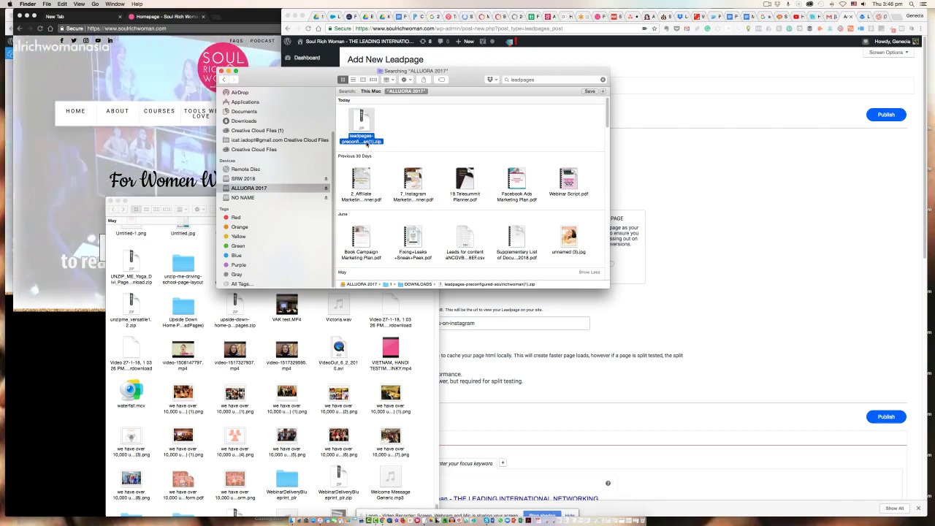
{"action": "left_click", "coordinate": [784, 99]}
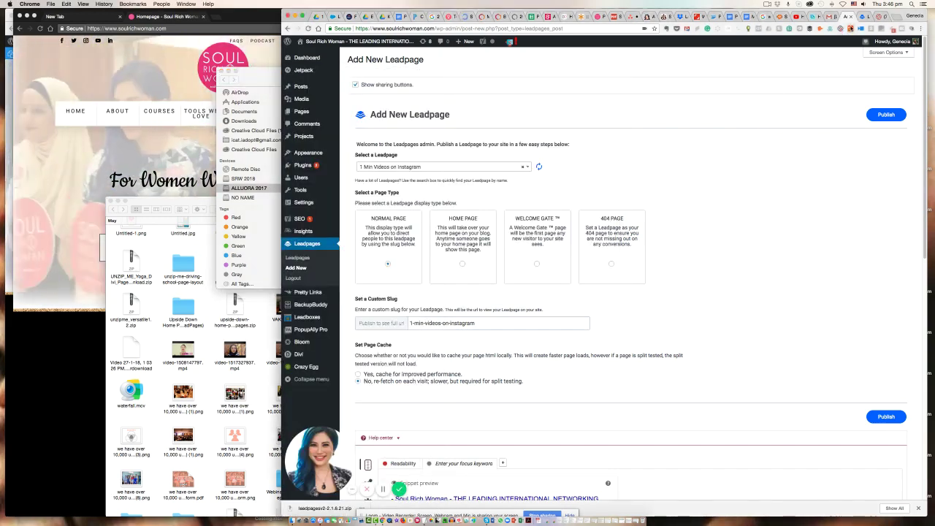
- Switch to the Leadpages account and open the management page for its sub accounts
{"action": "left_click", "coordinate": [860, 19]}
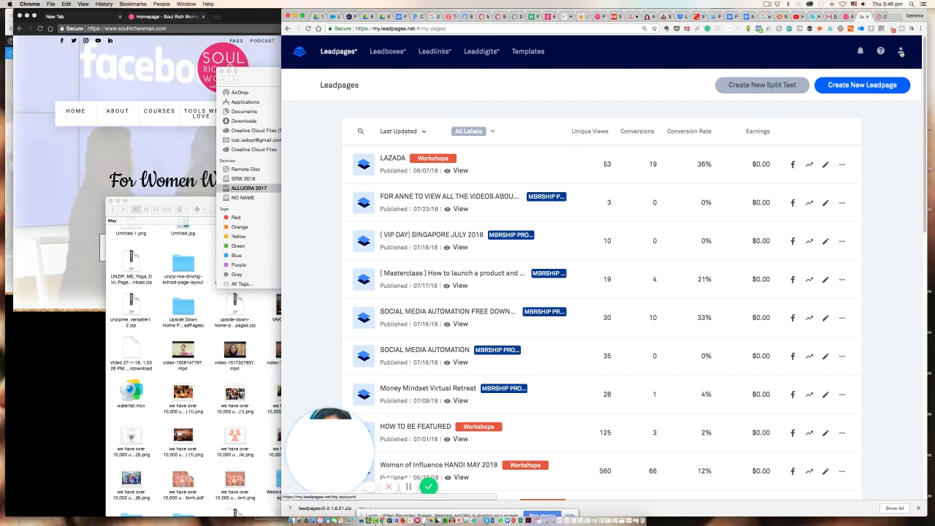
{"action": "left_click", "coordinate": [901, 52]}
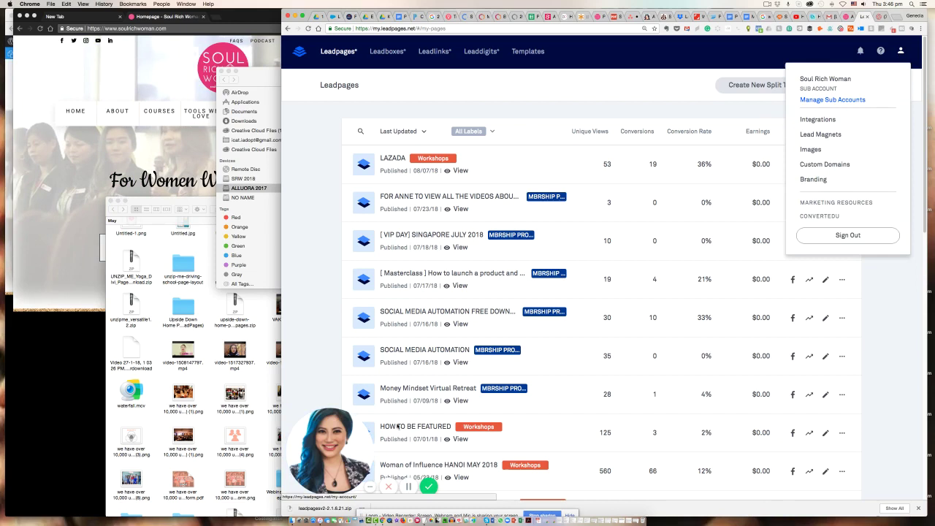
{"action": "left_click", "coordinate": [408, 488]}
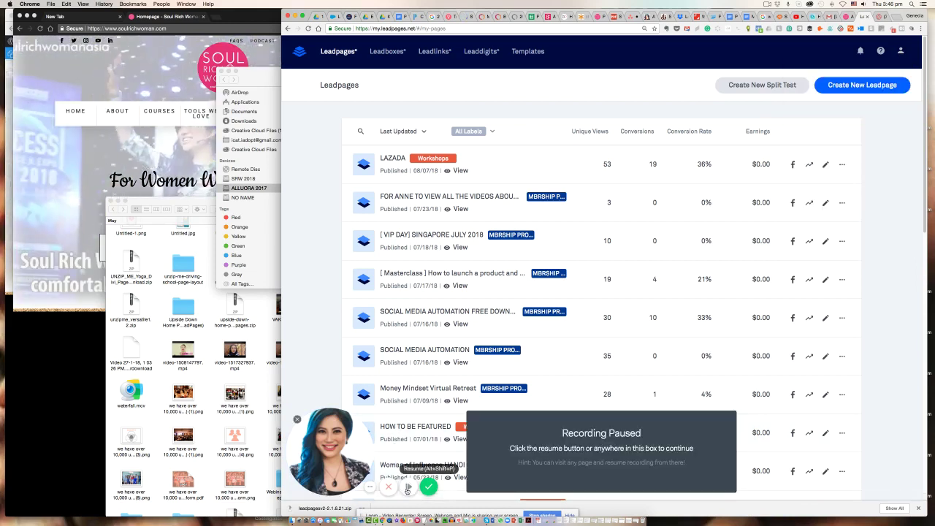
{"action": "left_click", "coordinate": [408, 488]}
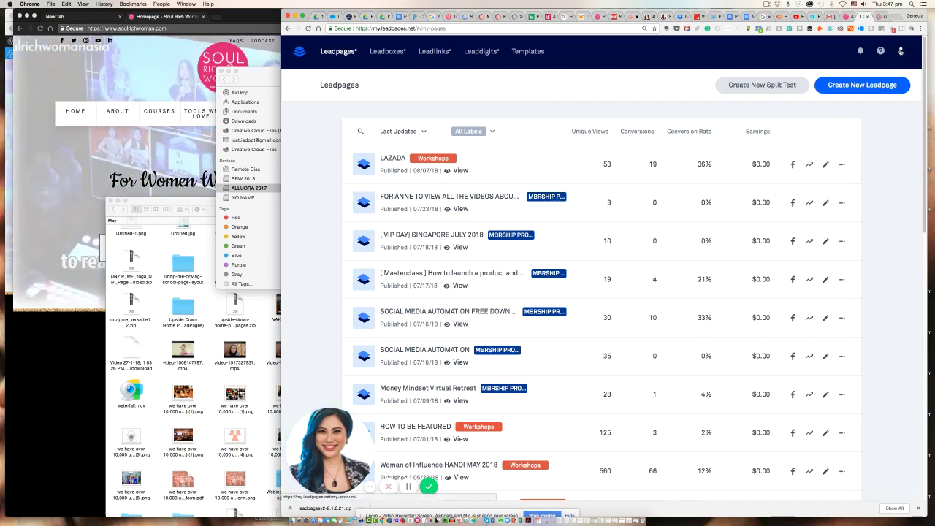
{"action": "left_click", "coordinate": [900, 51]}
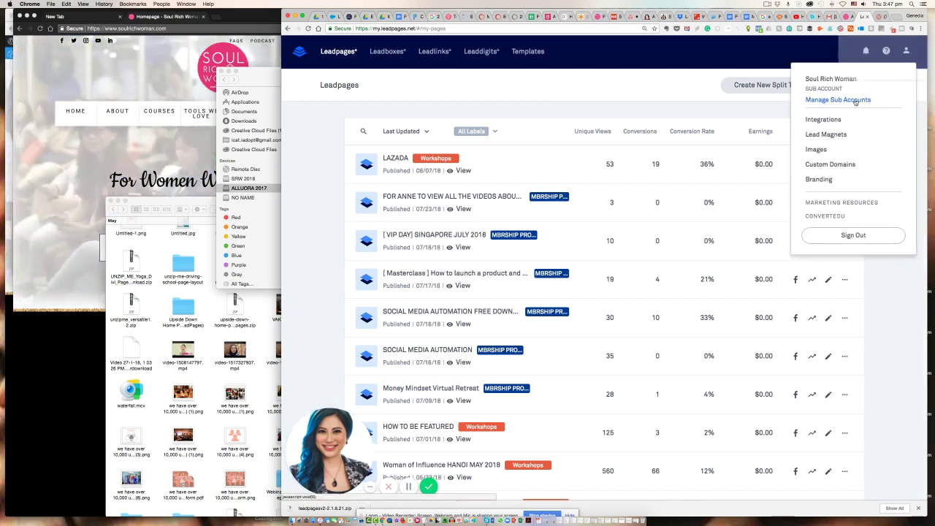
{"action": "left_click", "coordinate": [856, 101]}
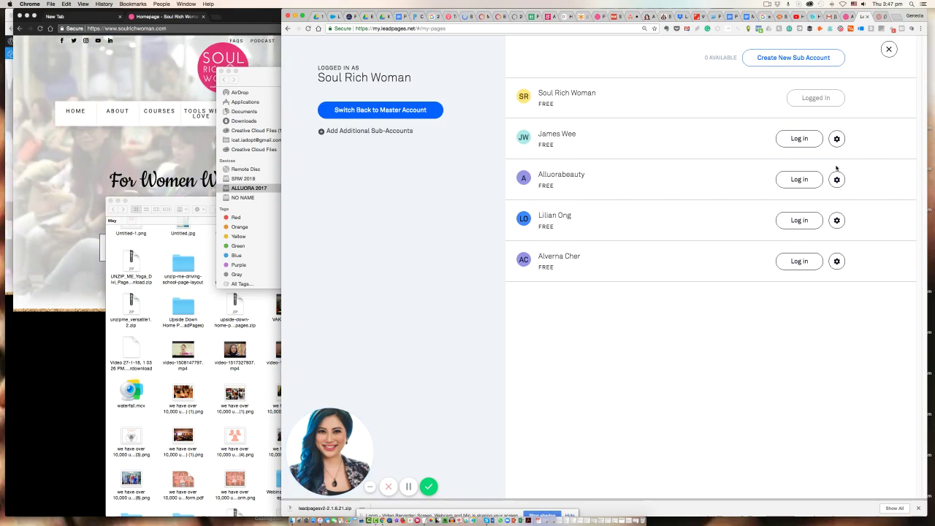
- View the settings of the first two sub accounts listed below Soul Rich Woman, closing each dialog
{"action": "left_click", "coordinate": [837, 139]}
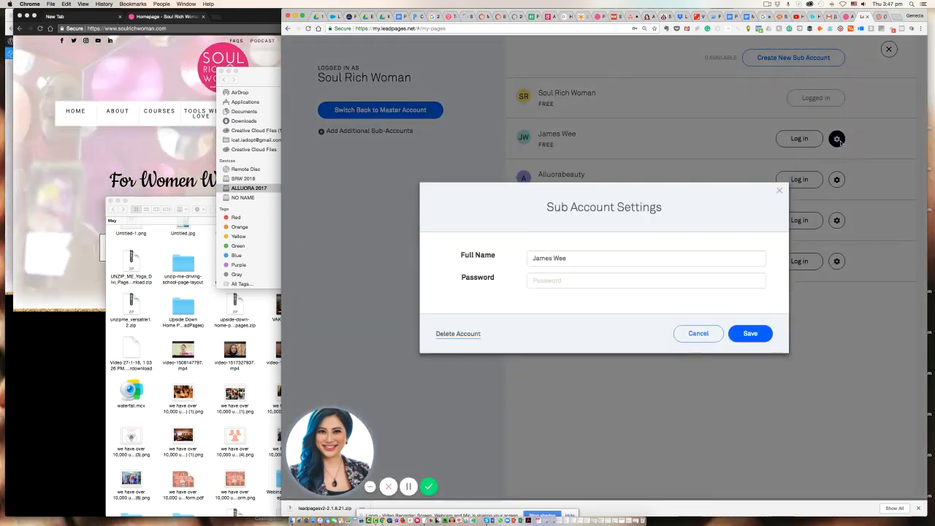
{"action": "left_click", "coordinate": [780, 192]}
{"action": "left_click", "coordinate": [837, 180]}
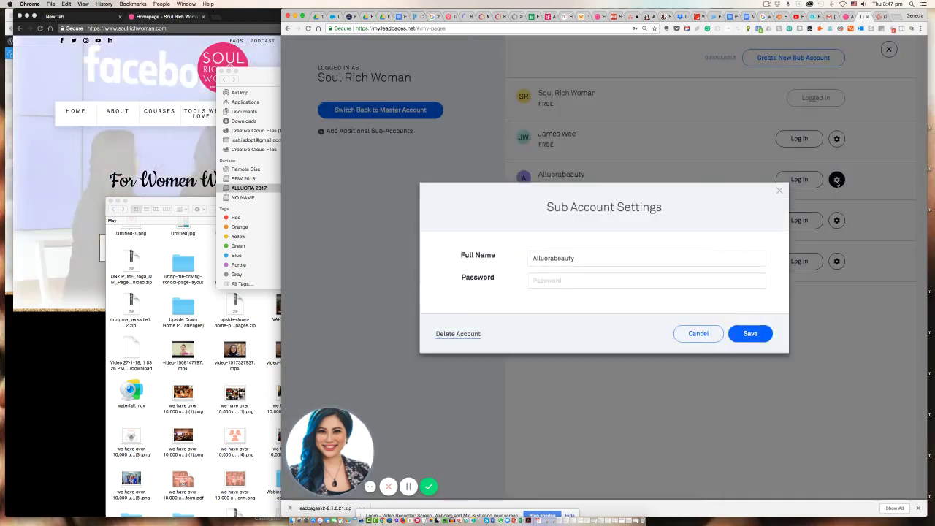
{"action": "left_click", "coordinate": [778, 191]}
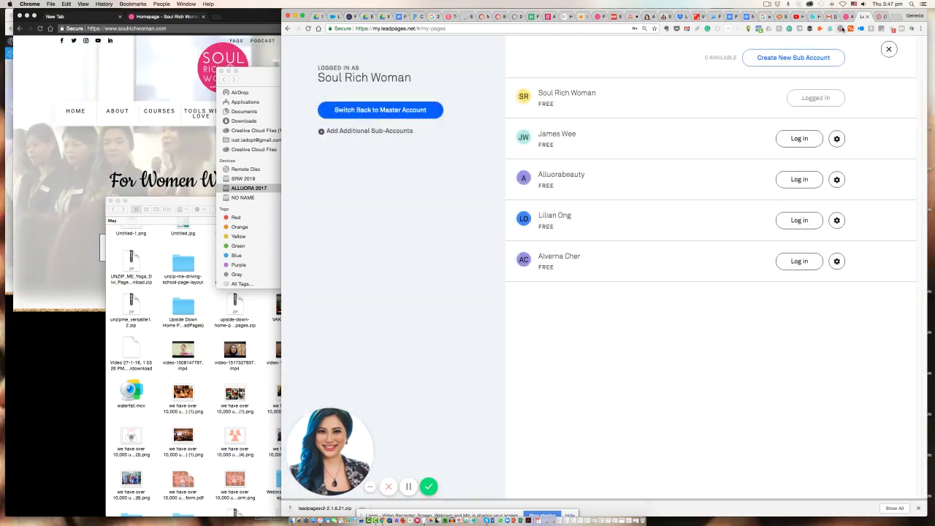
- Return to WordPress and view the Leadpages plugin's logout confirmation page with its agreement items
{"action": "left_click", "coordinate": [845, 17]}
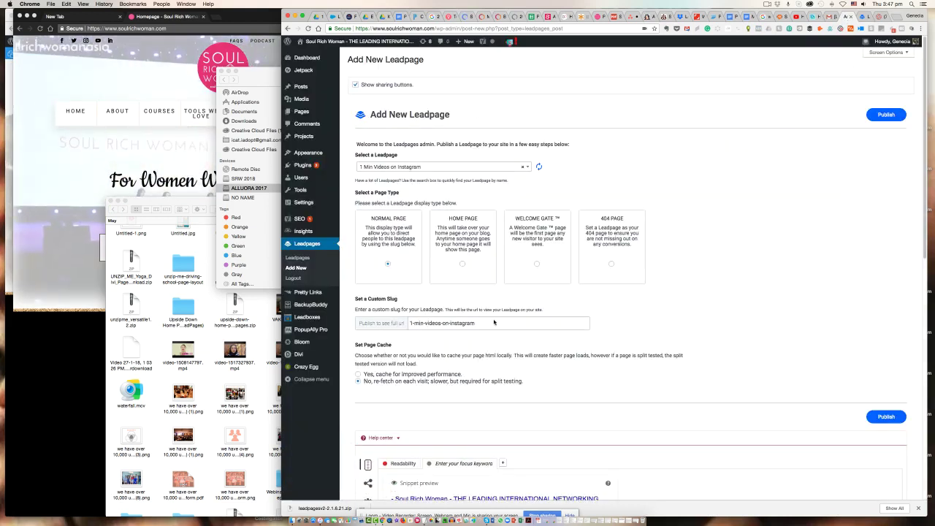
{"action": "left_click", "coordinate": [292, 278]}
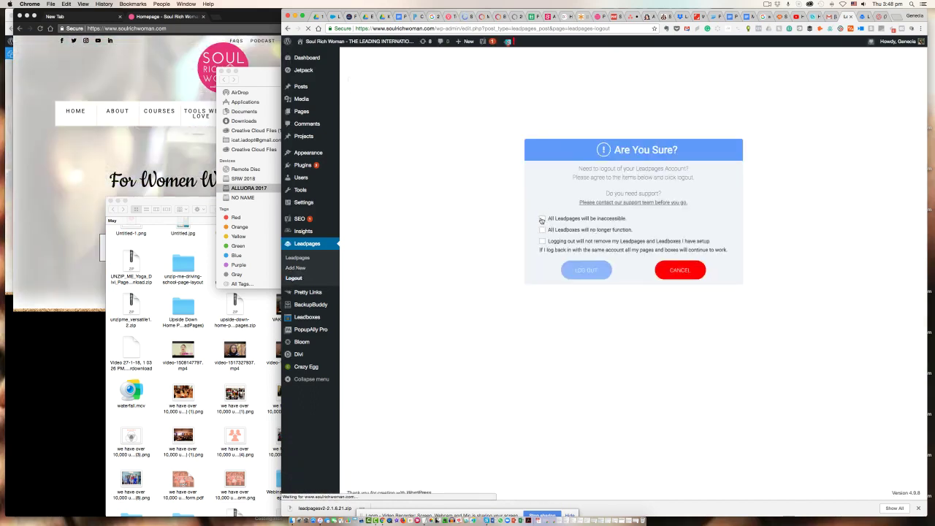
{"action": "left_click", "coordinate": [541, 219]}
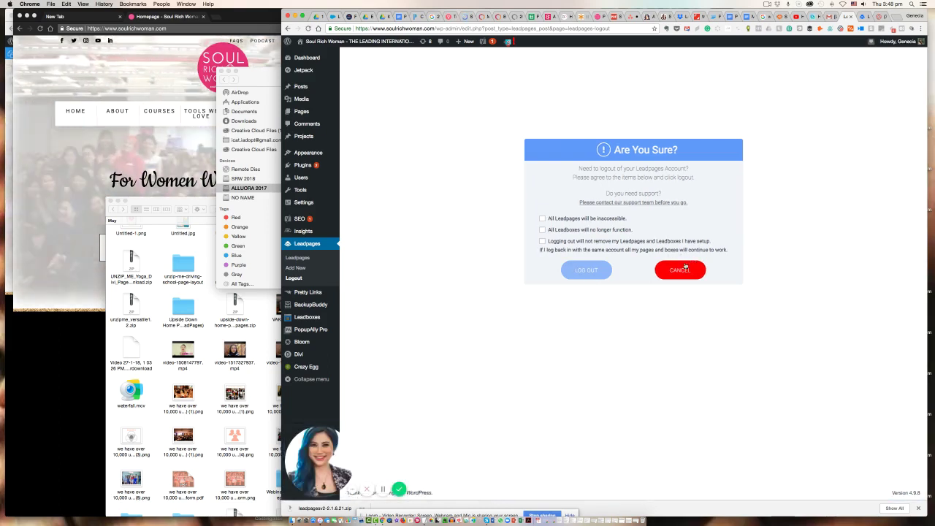
- View the site's Leadpages list, start adding a new Leadpage, and search the Leadpage selector for "laza"
{"action": "left_click", "coordinate": [293, 260]}
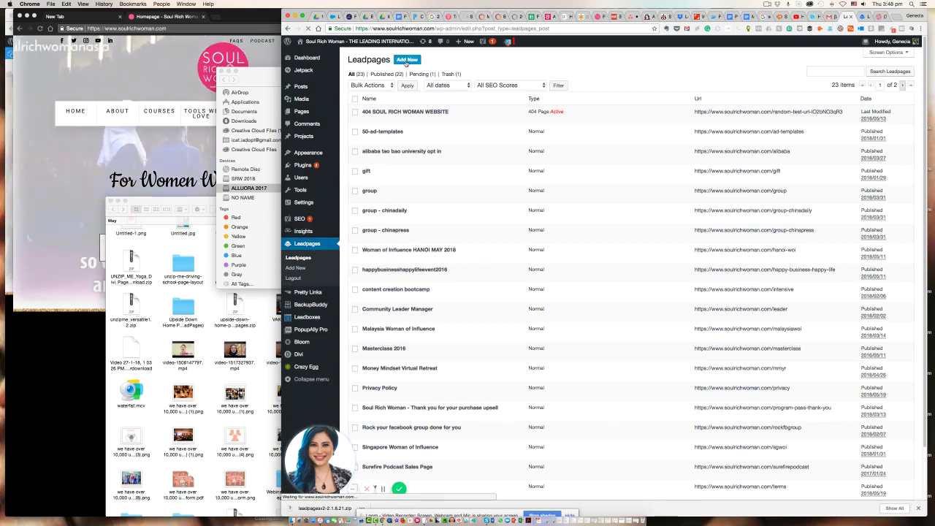
{"action": "left_click", "coordinate": [295, 268]}
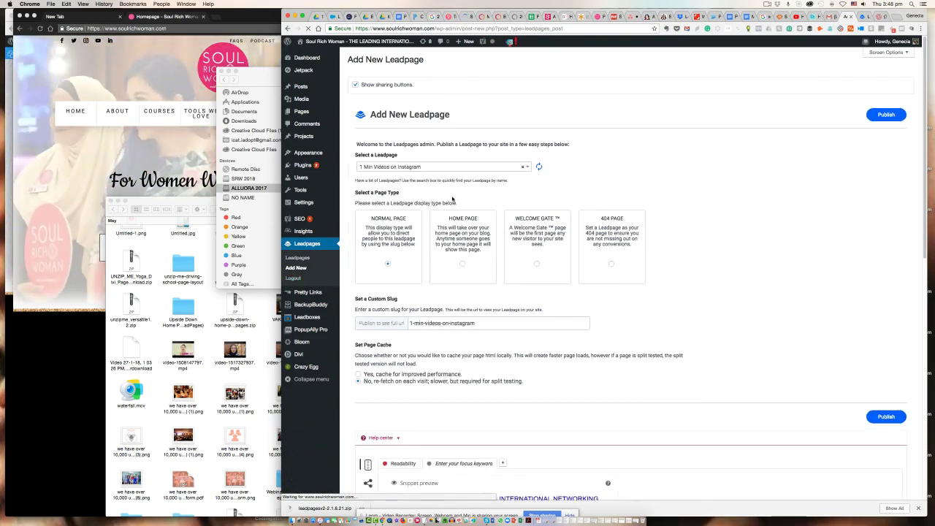
{"action": "left_click", "coordinate": [459, 169]}
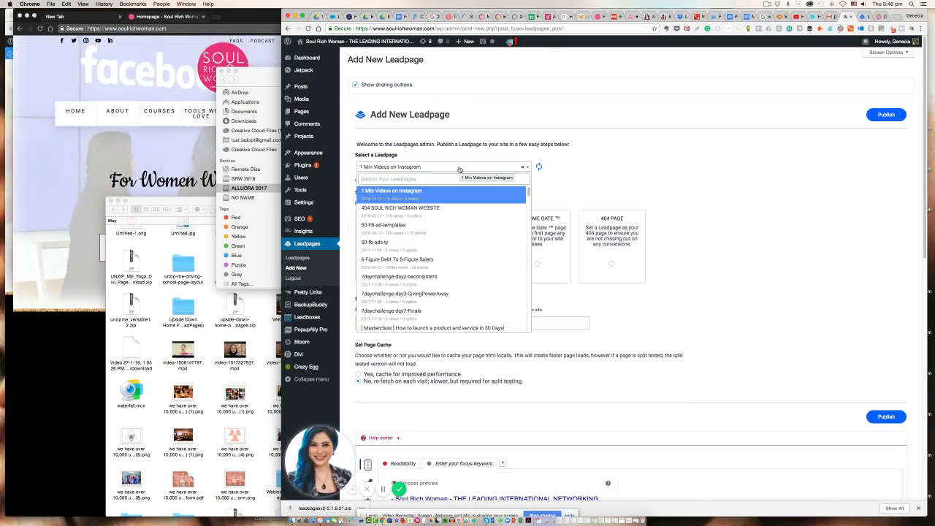
{"action": "type", "text": "laza"}
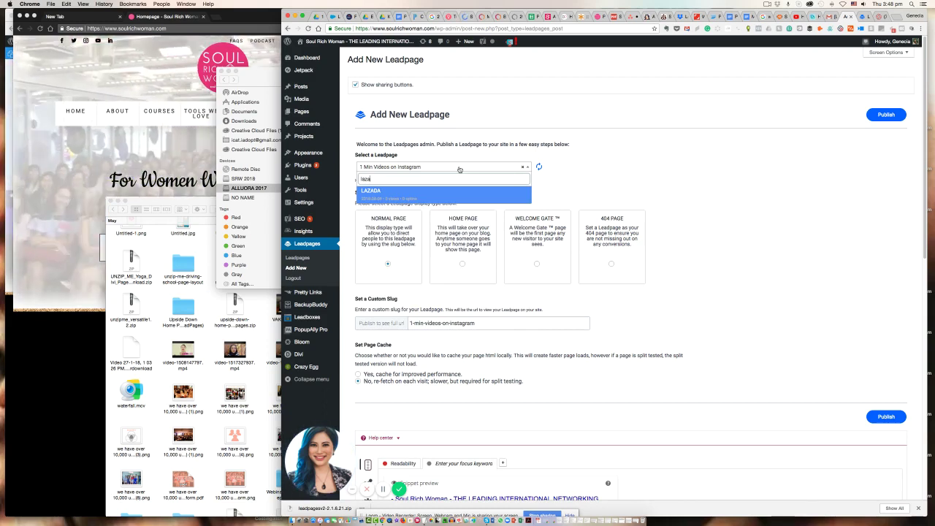
- Check the LAZADA page in the Leadpages account's page list against the WordPress search, and return to WordPress
{"action": "left_click", "coordinate": [849, 16]}
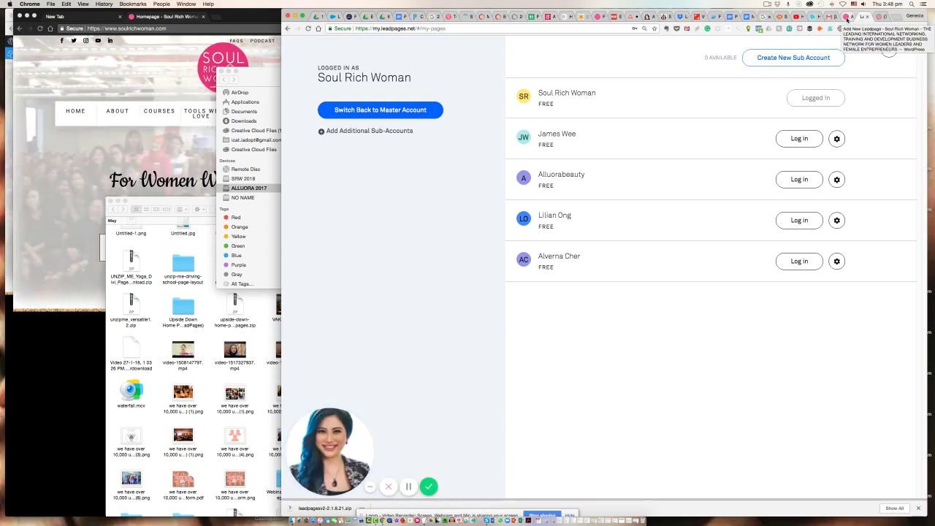
{"action": "left_click", "coordinate": [847, 17]}
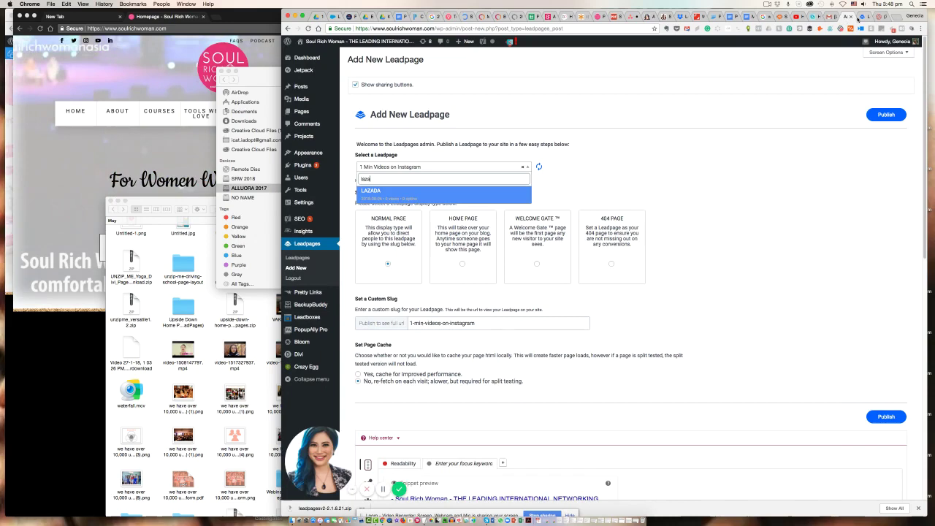
{"action": "left_click", "coordinate": [862, 17]}
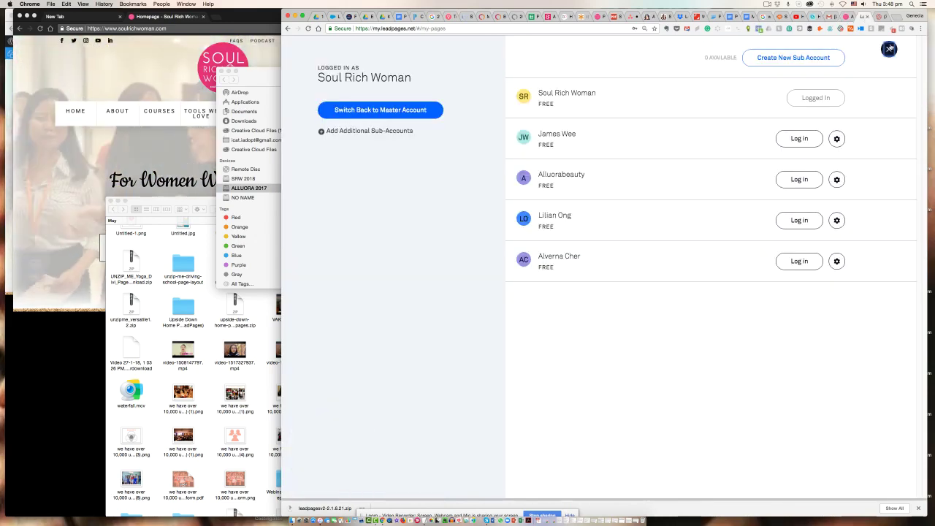
{"action": "left_click", "coordinate": [889, 49]}
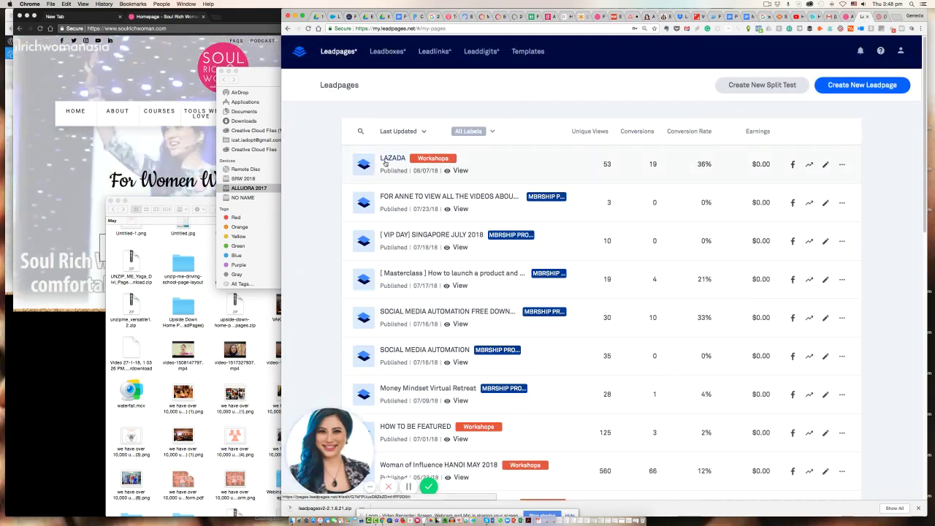
{"action": "left_click", "coordinate": [847, 16]}
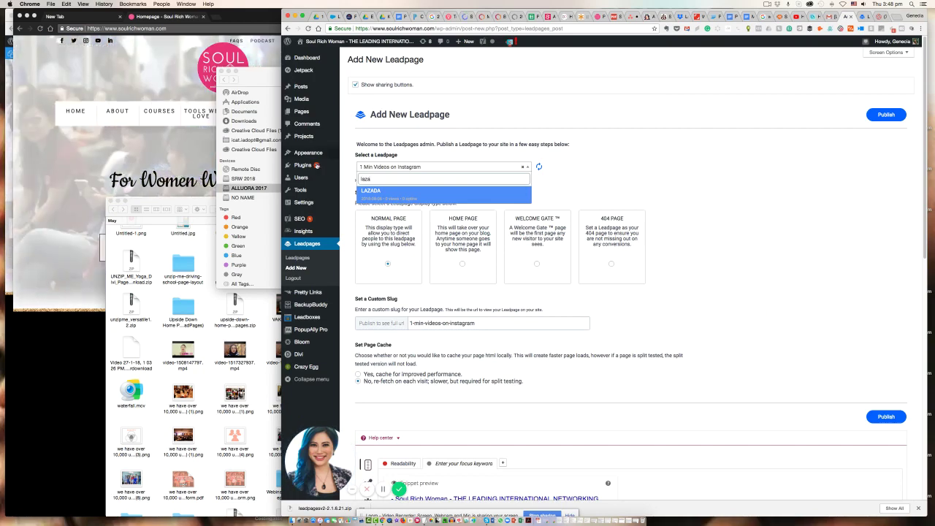
- Widen the browser window to show the full WordPress admin and open the page for adding a new plugin
{"action": "left_click_drag", "start_coordinate": [281, 159], "coordinate": [26, 111]}
{"action": "mouse_move", "coordinate": [44, 166]}
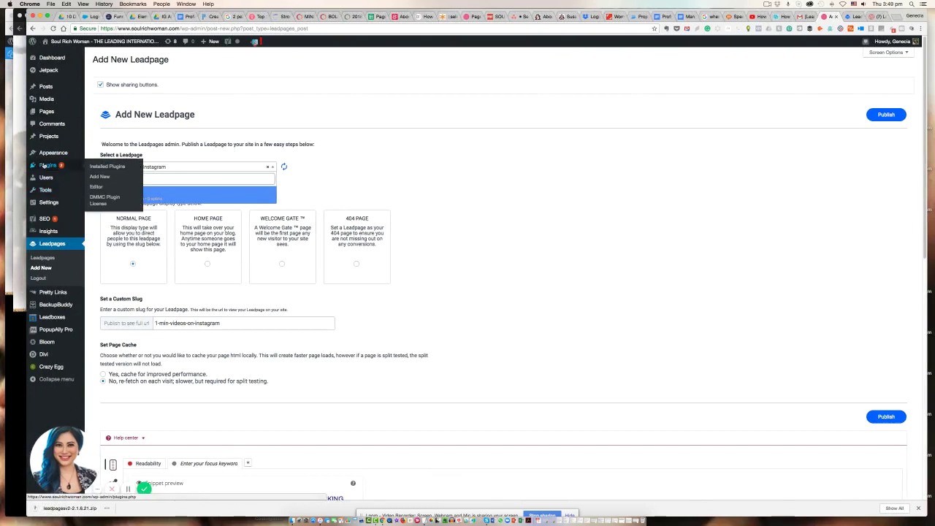
{"action": "left_click", "coordinate": [101, 177]}
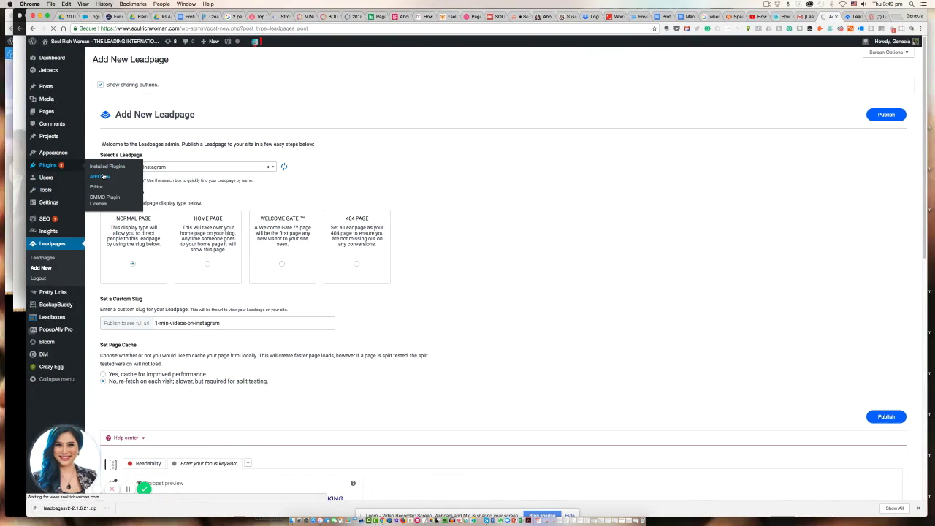